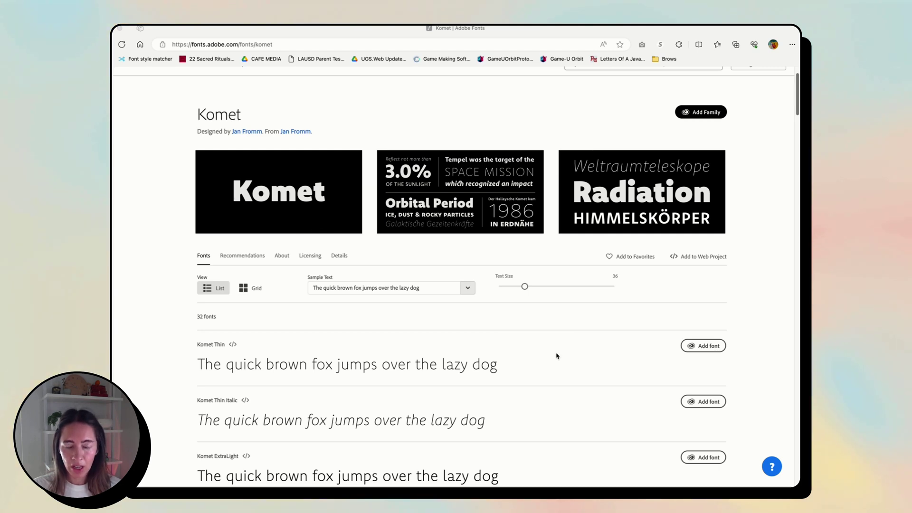
pyautogui.scroll(-1, 557, 356)
pyautogui.scroll(-3, 557, 353)
pyautogui.scroll(3, 557, 352)
pyautogui.scroll(1, 557, 353)
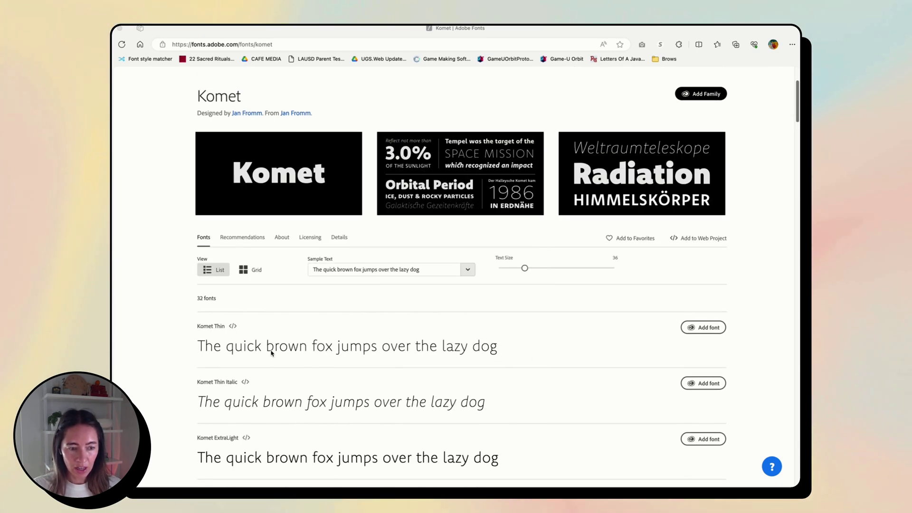
pyautogui.scroll(-1, 321, 402)
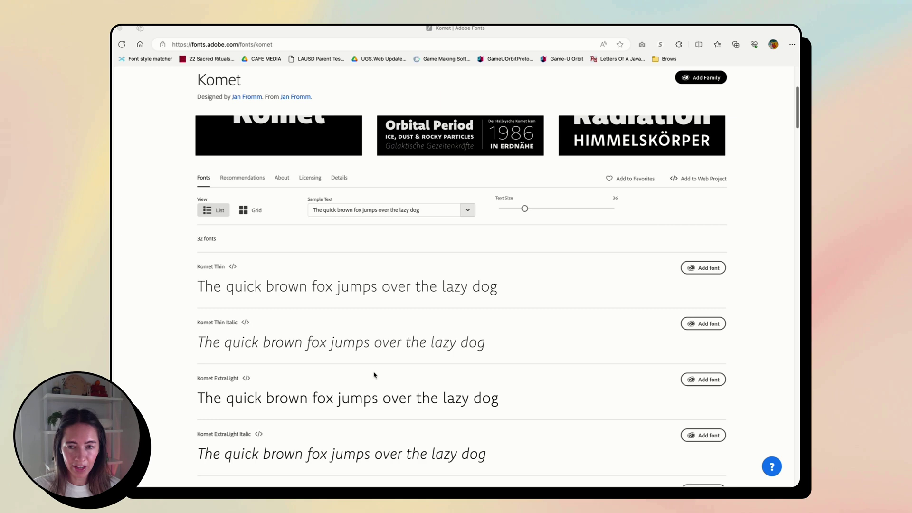
pyautogui.scroll(2, 375, 375)
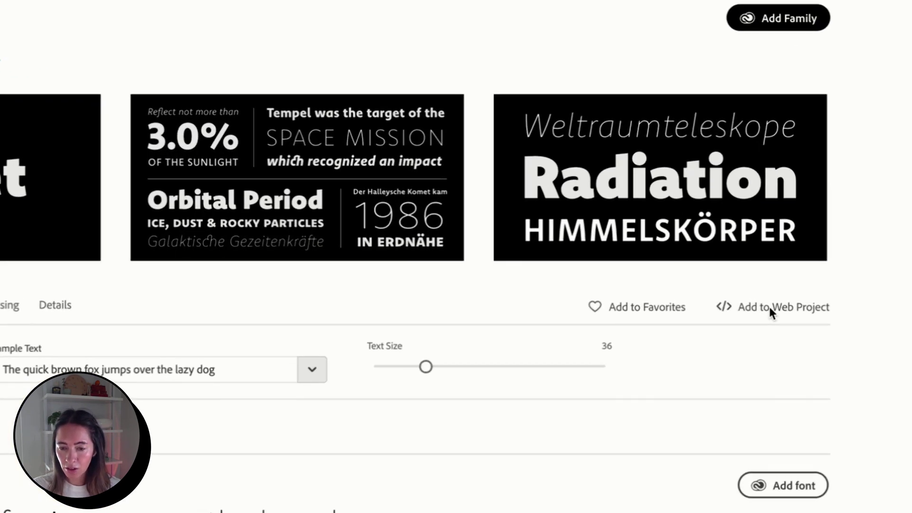
# - Add Komet to a web project, excluding Regular and the Komet SC styles to keep Bold and Bold Italic
pyautogui.click(774, 309)
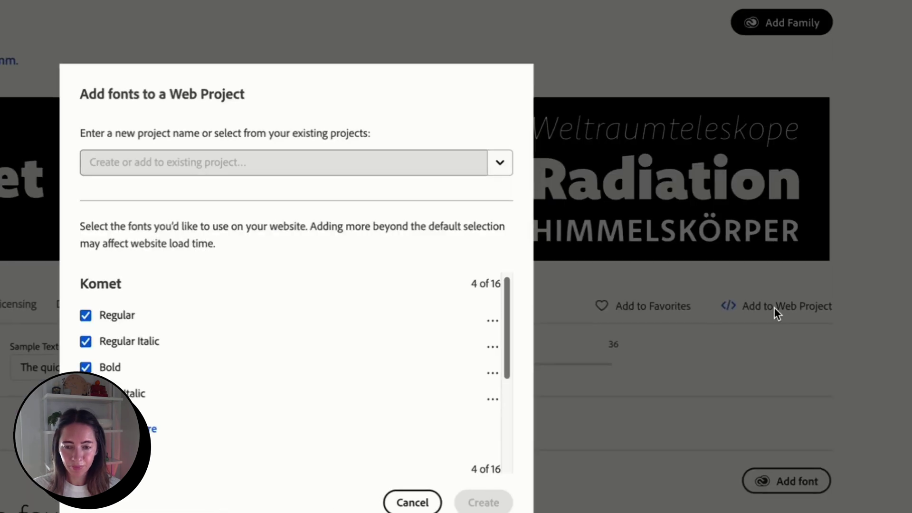
pyautogui.scroll(-1, 482, 287)
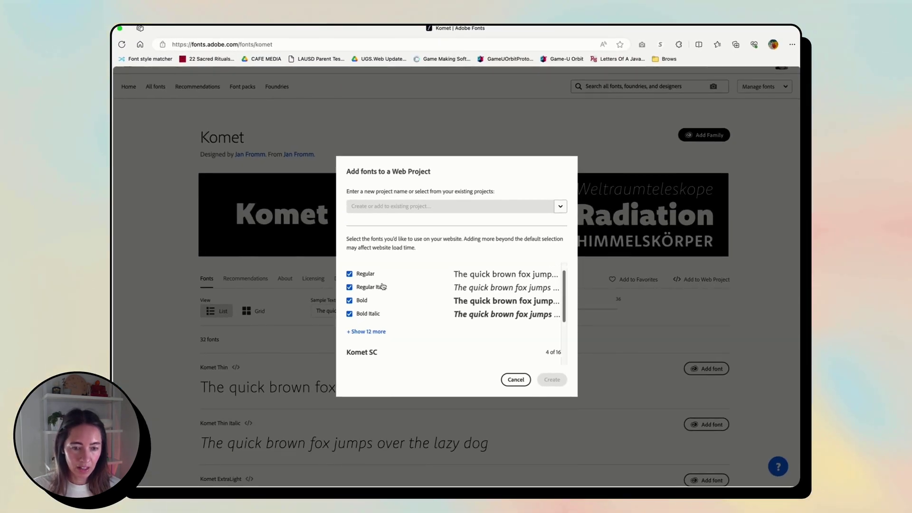
pyautogui.scroll(1, 363, 306)
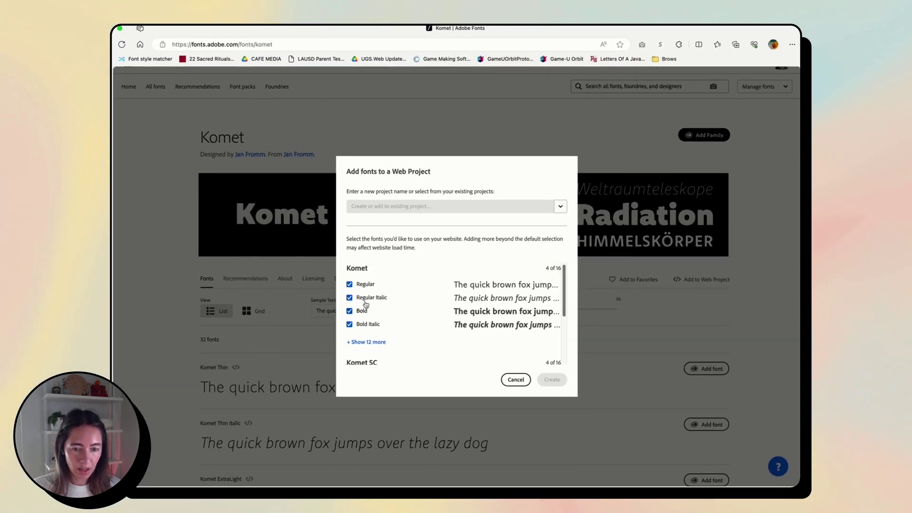
pyautogui.click(348, 284)
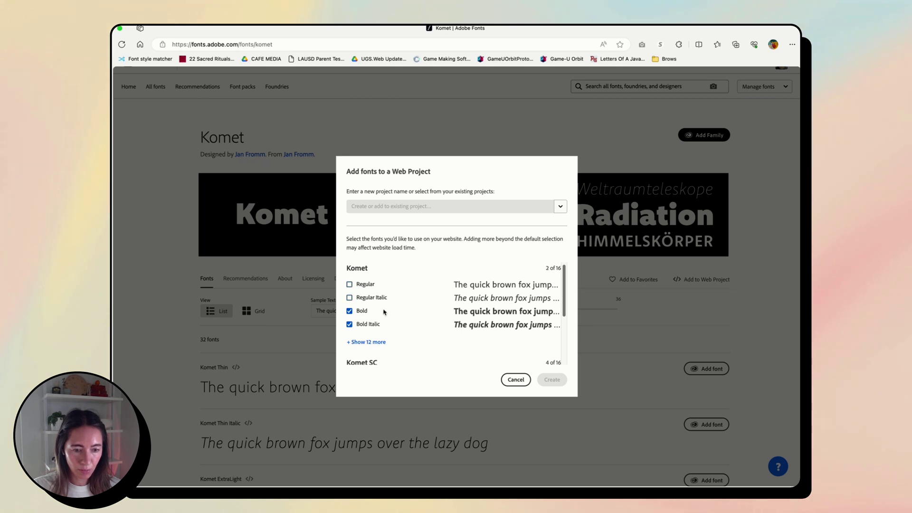
pyautogui.click(366, 341)
pyautogui.scroll(-1, 401, 305)
pyautogui.scroll(-2, 400, 306)
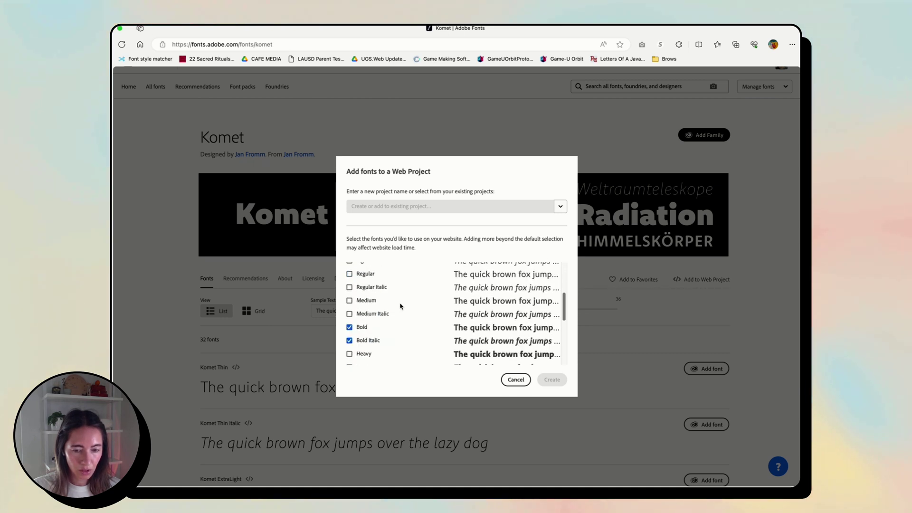
pyautogui.scroll(-1, 400, 307)
pyautogui.scroll(-2, 400, 306)
pyautogui.scroll(-1, 400, 306)
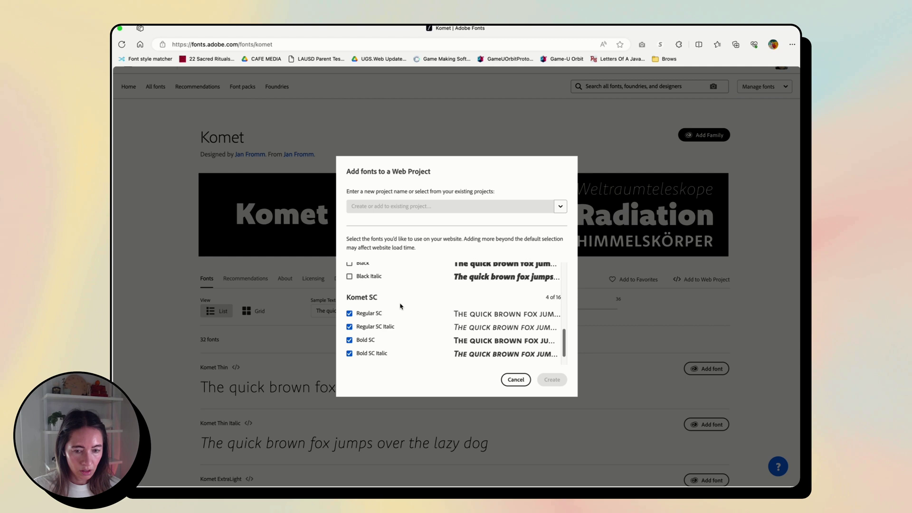
pyautogui.scroll(-1, 401, 305)
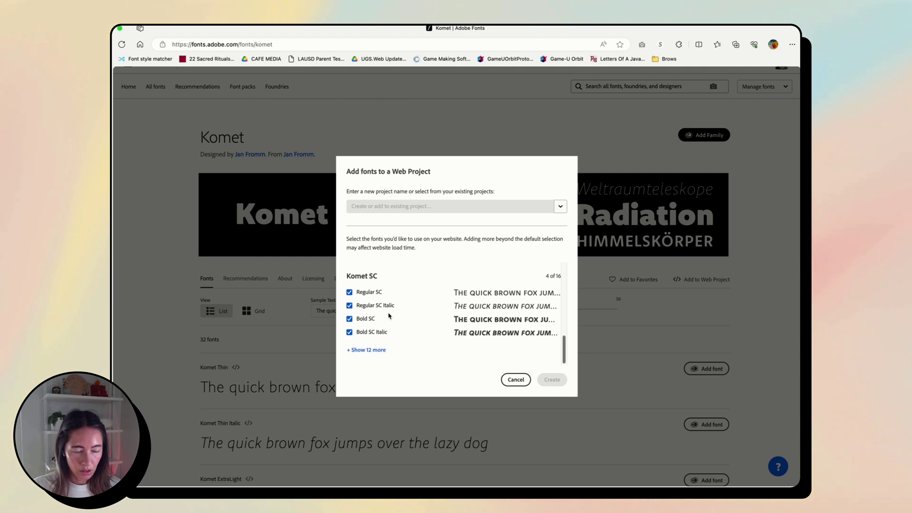
pyautogui.click(350, 319)
pyautogui.scroll(3, 456, 350)
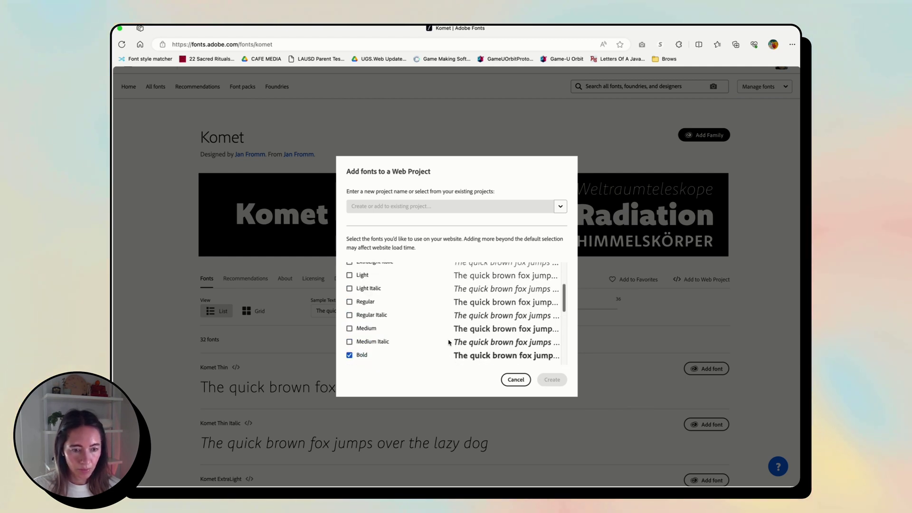
pyautogui.scroll(3, 449, 343)
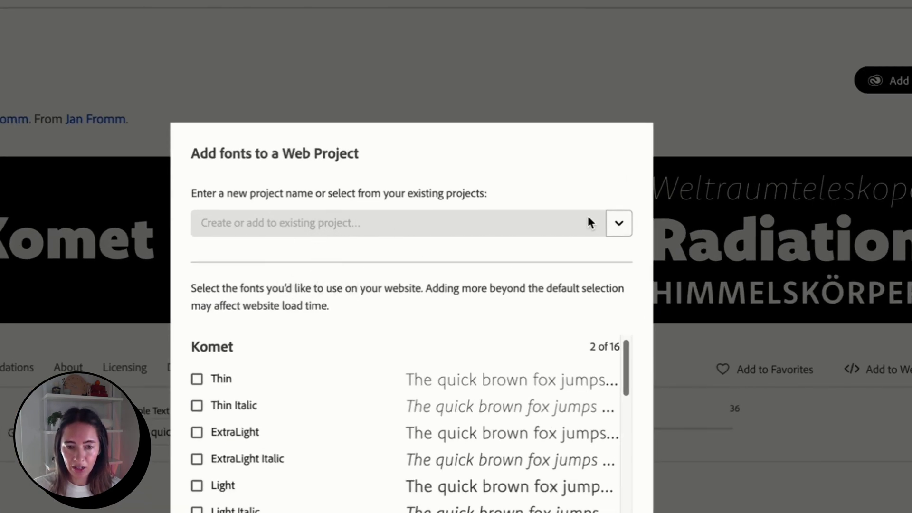
# - Create a new web project named 'Mailchimp' and select its stylesheet URL to copy
pyautogui.click(624, 224)
pyautogui.click(312, 258)
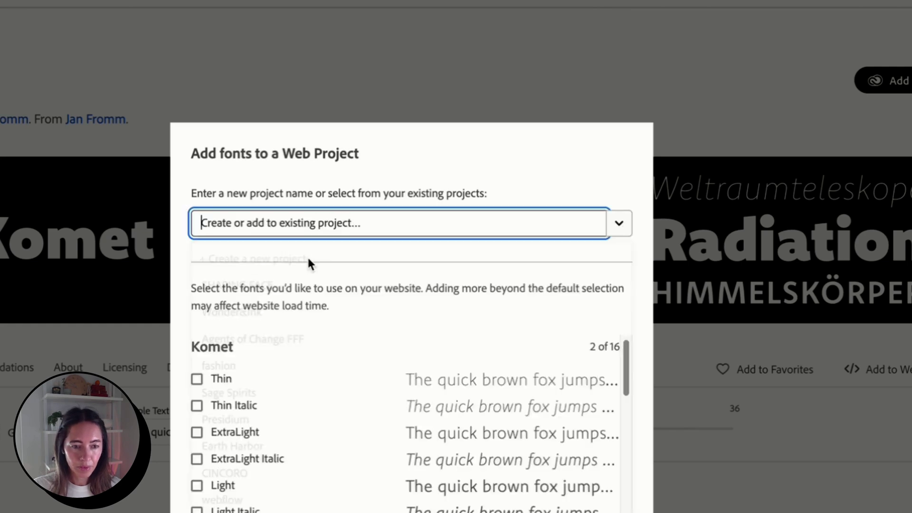
pyautogui.write('Mailchi')
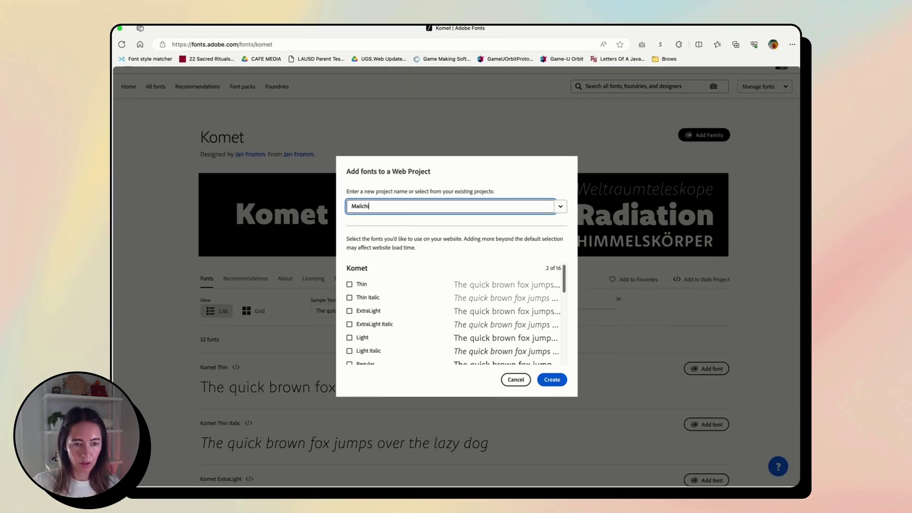
pyautogui.write('mp')
pyautogui.click(561, 383)
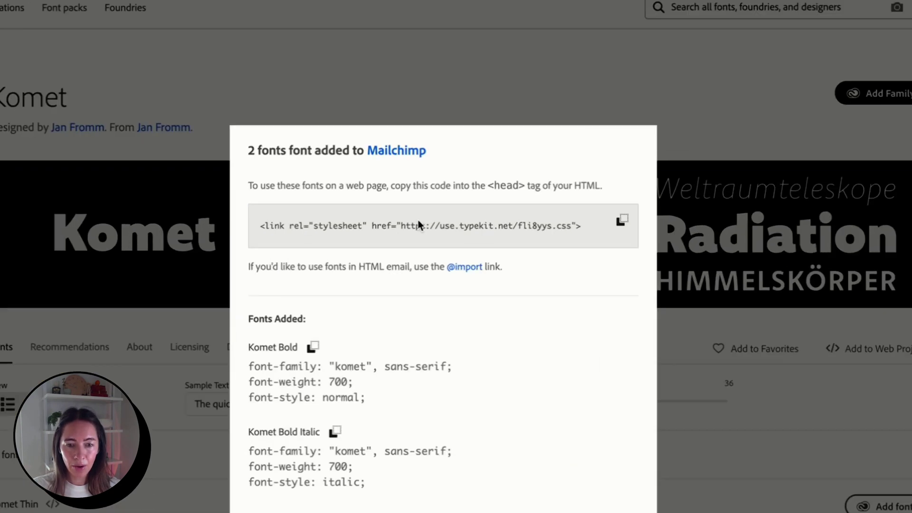
pyautogui.moveTo(392, 231); pyautogui.dragTo(574, 237)
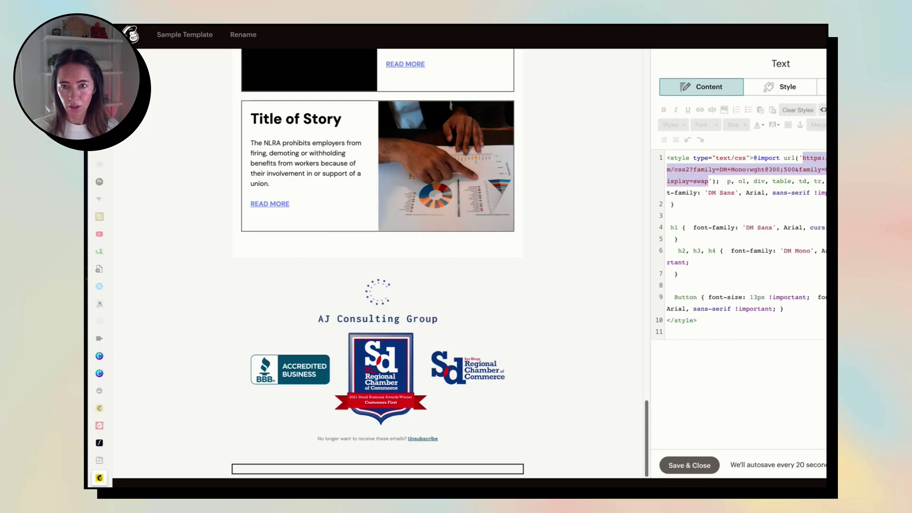
pyautogui.moveTo(795, 157)
pyautogui.mouseDown()
pyautogui.moveTo(704, 173)
pyautogui.moveTo(726, 178)
pyautogui.mouseUp()
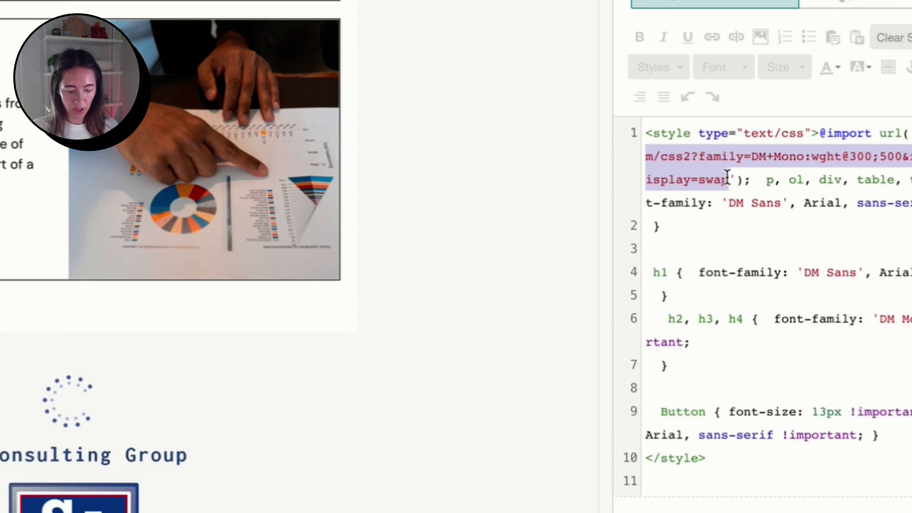
pyautogui.hotkey('ctrl', 'v')
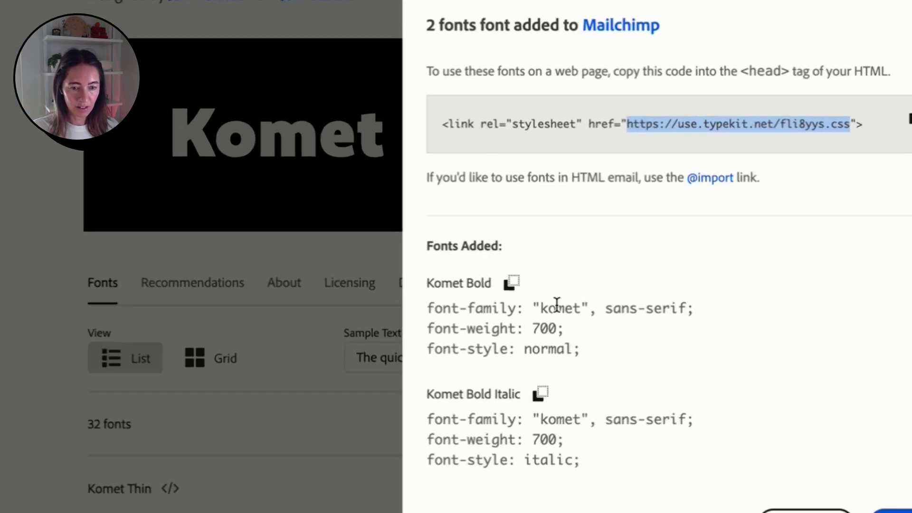
# - Copy the 'komet' family name from the font-family line and close the confirmation with Done
pyautogui.doubleClick(557, 312)
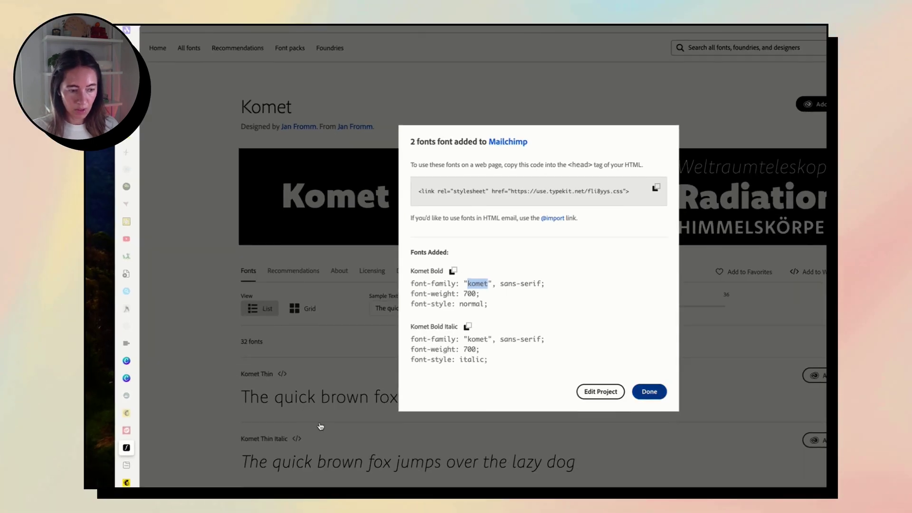
pyautogui.click(649, 391)
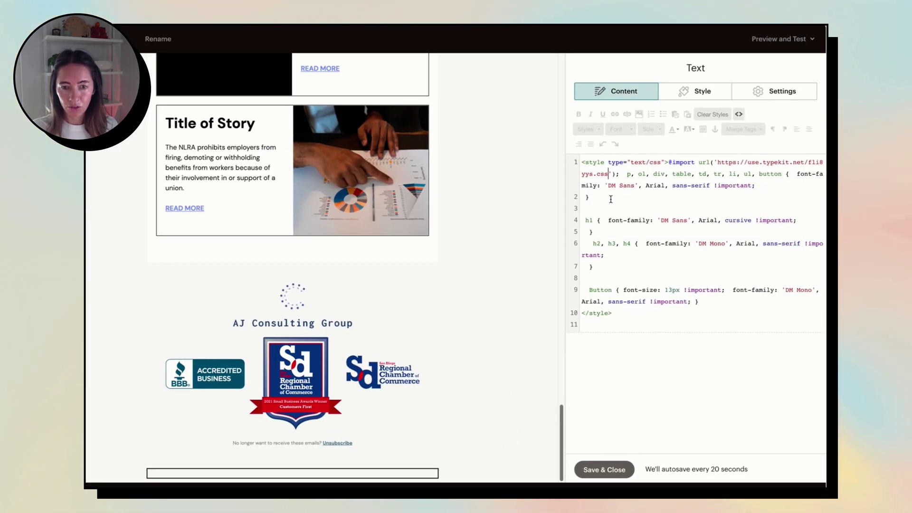
pyautogui.write('komet')
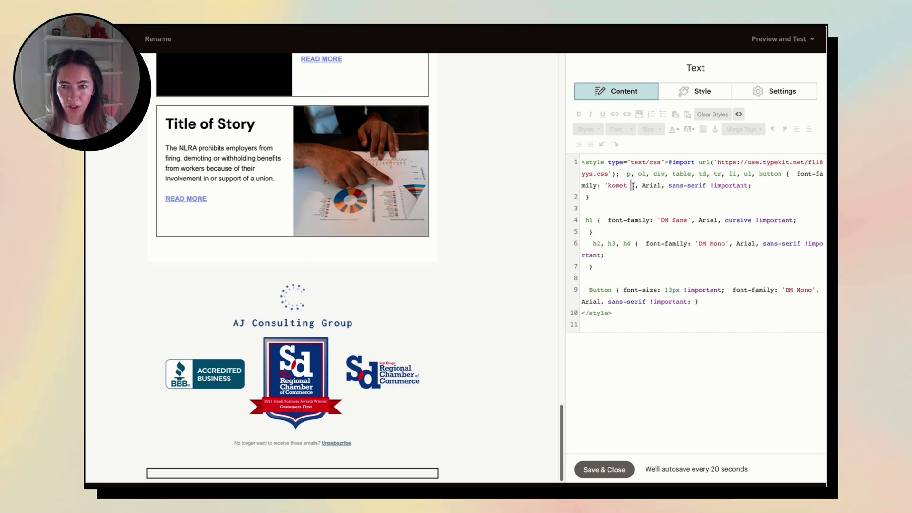
# - Change the h1 and h2–h4 font-family rules from DM Sans and DM Mono to 'komet'
pyautogui.press('BackSpace')
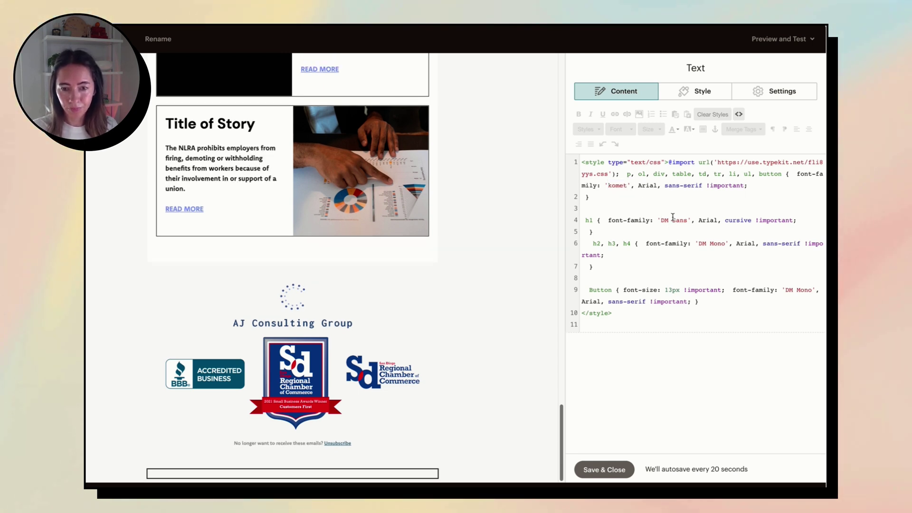
pyautogui.moveTo(662, 222); pyautogui.dragTo(680, 222)
pyautogui.write('komet')
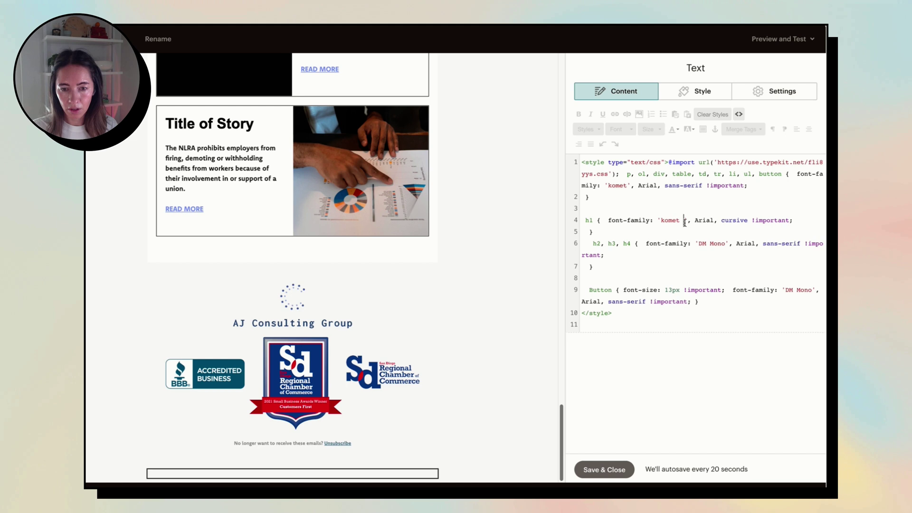
pyautogui.moveTo(698, 244); pyautogui.dragTo(723, 247)
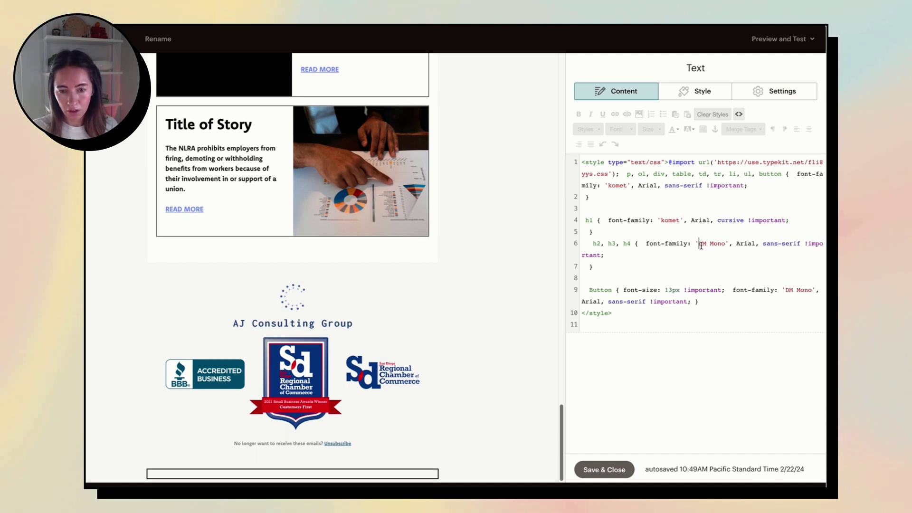
pyautogui.write('komet')
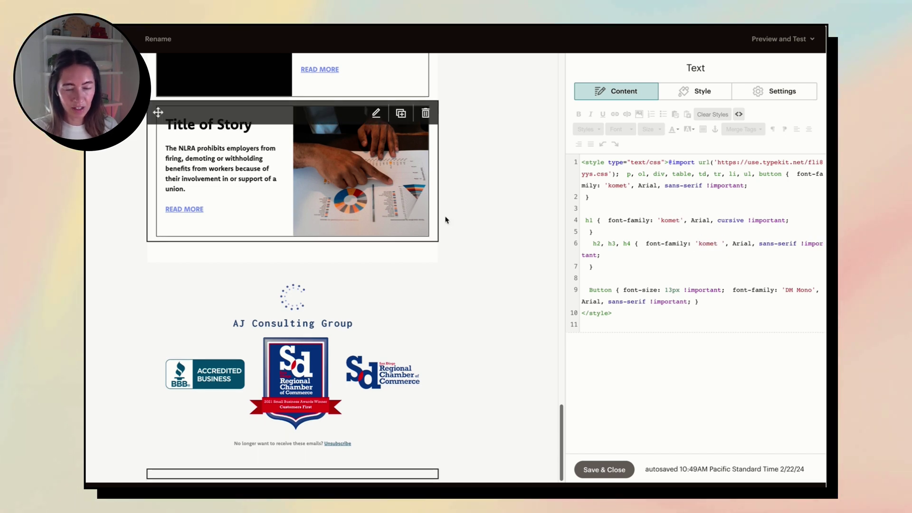
pyautogui.click(720, 244)
pyautogui.press('BackSpace')
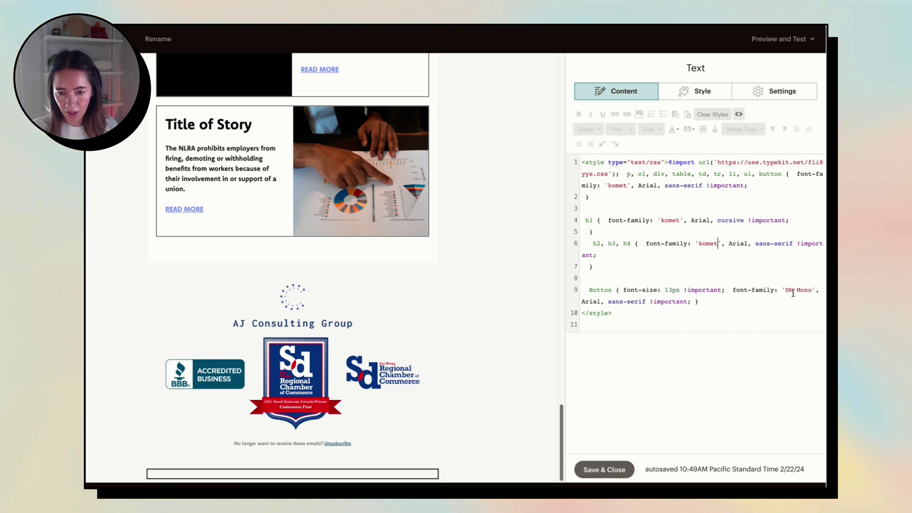
# - Switch the Button rule to 'komet', save the CSS, and open the second-column Image + Text block
pyautogui.moveTo(786, 289); pyautogui.dragTo(814, 291)
pyautogui.write('komet')
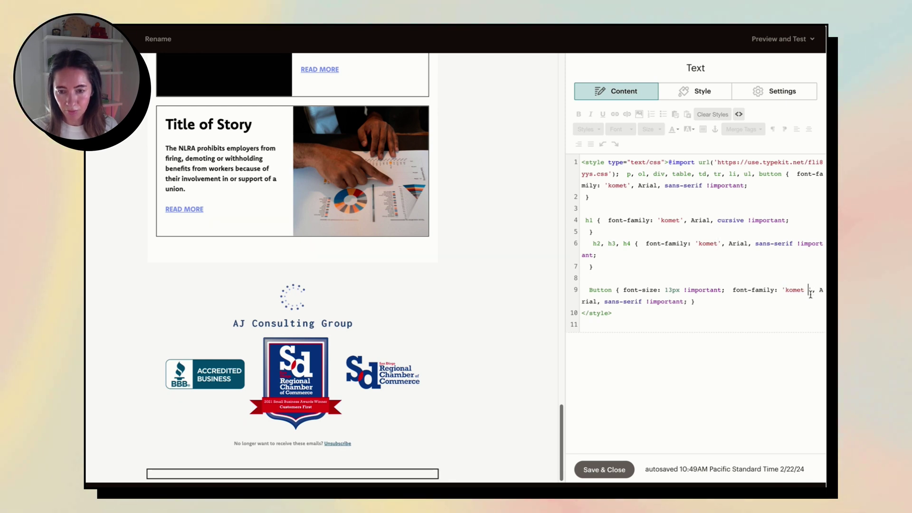
pyautogui.click(808, 292)
pyautogui.press('BackSpace')
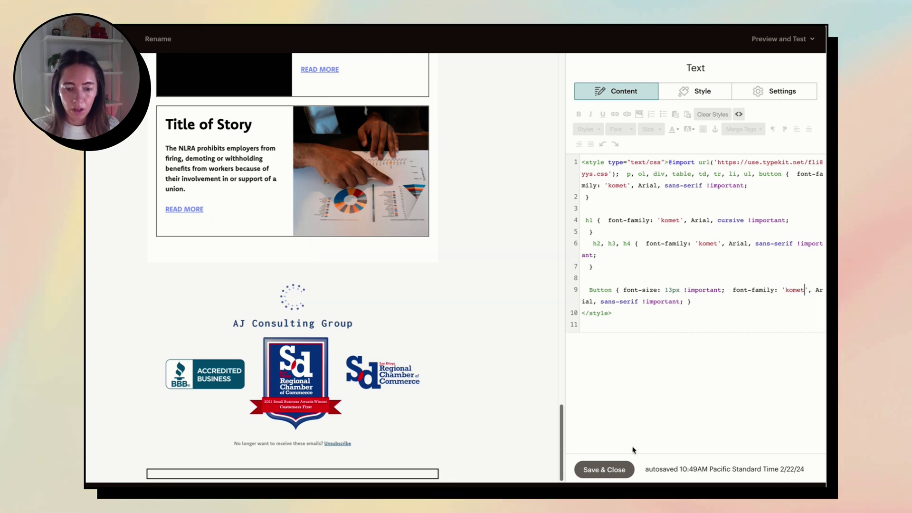
pyautogui.click(604, 470)
pyautogui.scroll(5, 470, 384)
pyautogui.scroll(5, 470, 384)
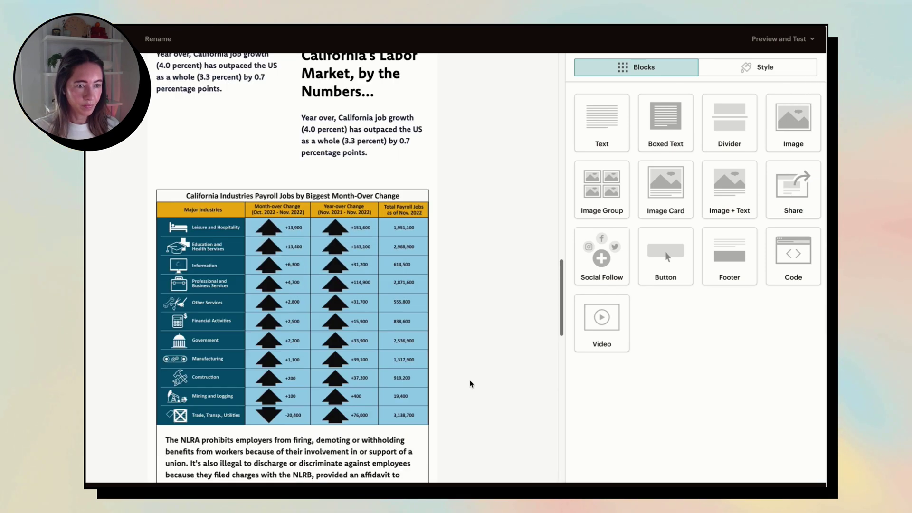
pyautogui.scroll(5, 470, 384)
pyautogui.click(385, 342)
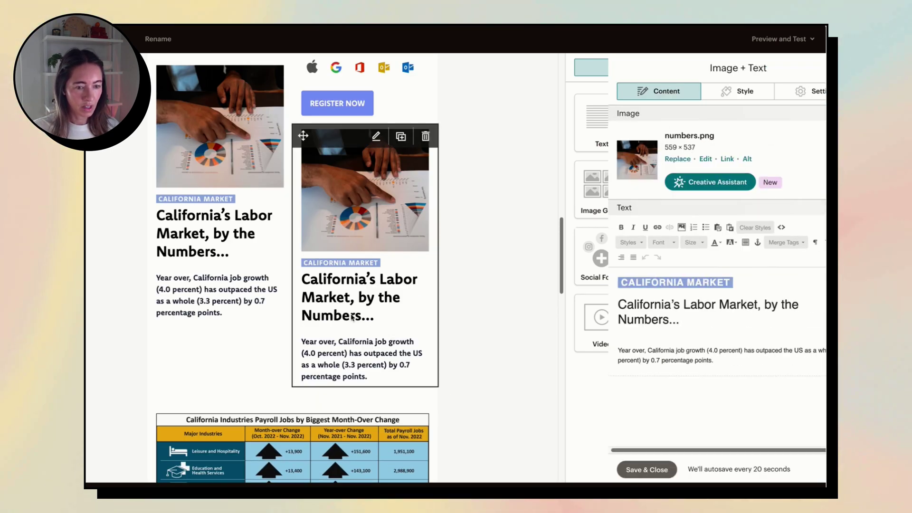